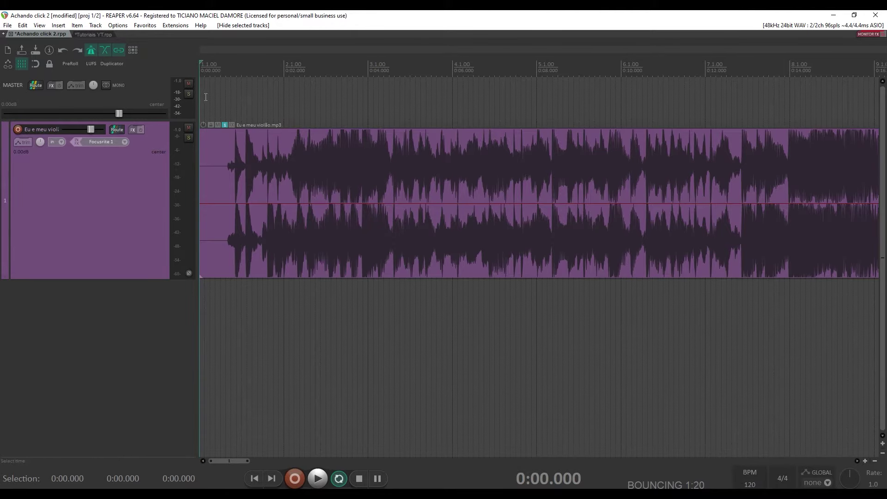
- Play the song from the project start against the metronome to compare its beat with the grid
{"action": "key", "text": "space"}
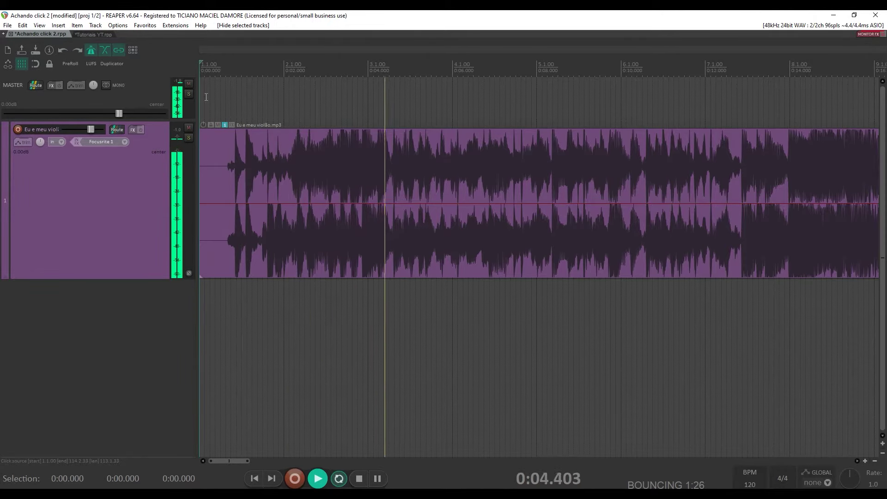
{"action": "key", "text": "space"}
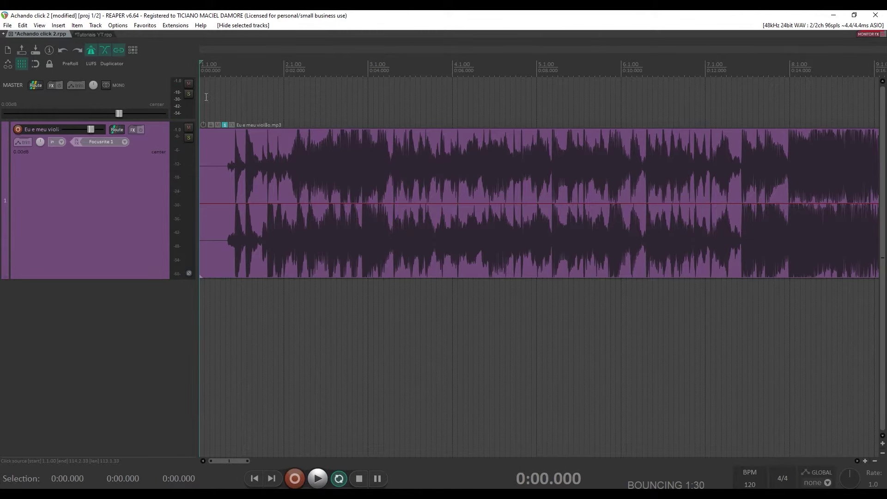
{"action": "scroll", "coordinate": [206, 97], "scroll_direction": "up", "scroll_amount": 6}
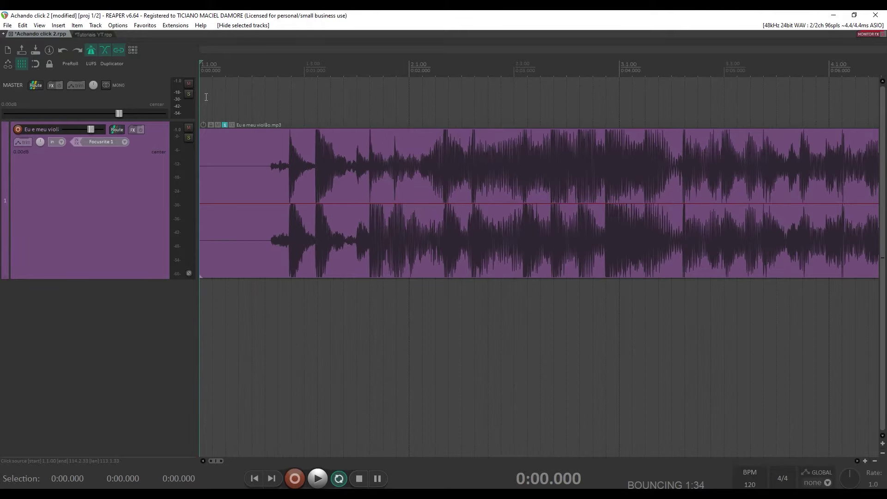
{"action": "scroll", "coordinate": [206, 97], "scroll_direction": "down", "scroll_amount": 10}
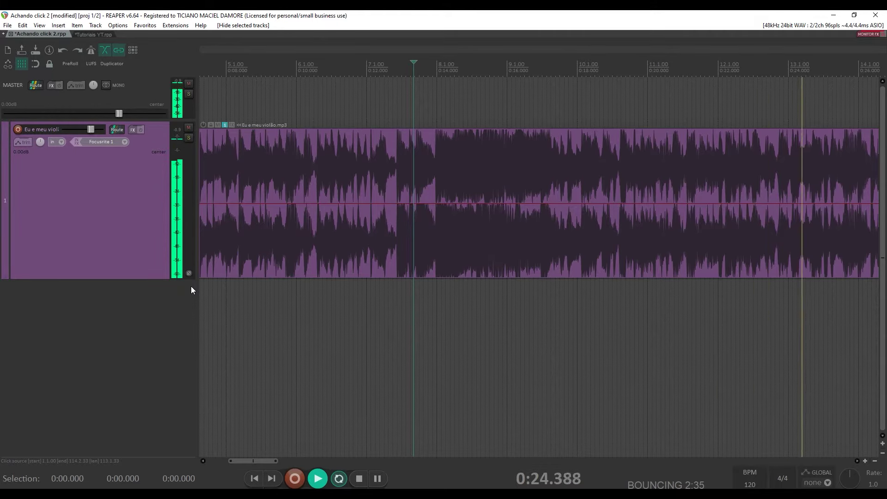
- Play the song from about 0:23.2 to find where a bar begins
{"action": "key", "text": "space"}
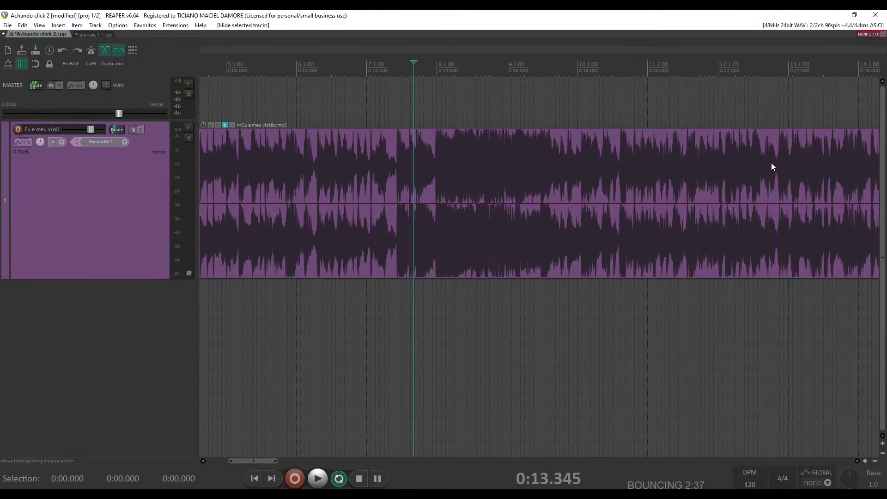
{"action": "left_click", "coordinate": [761, 112]}
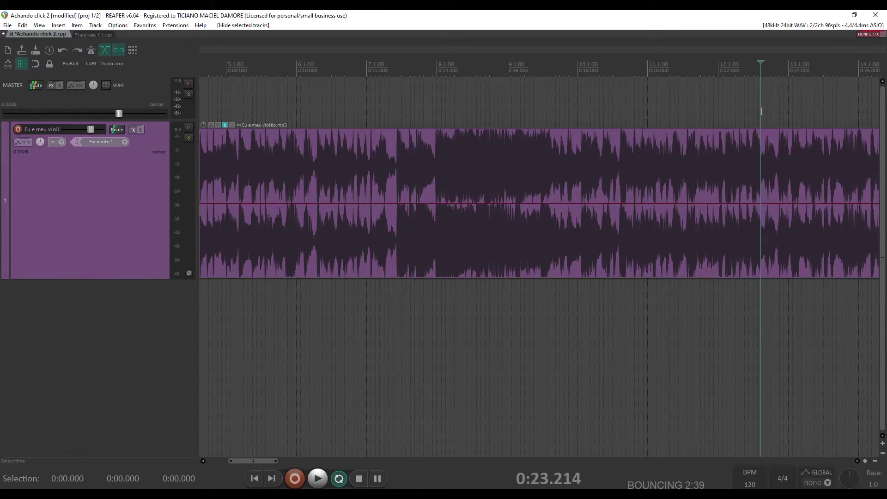
{"action": "scroll", "coordinate": [761, 111], "scroll_direction": "up", "scroll_amount": 5}
{"action": "key", "text": "space"}
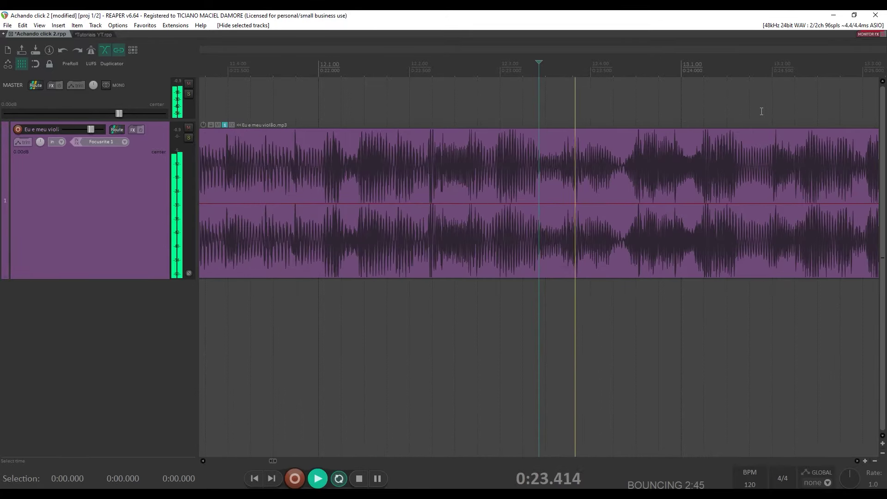
{"action": "key", "text": "space"}
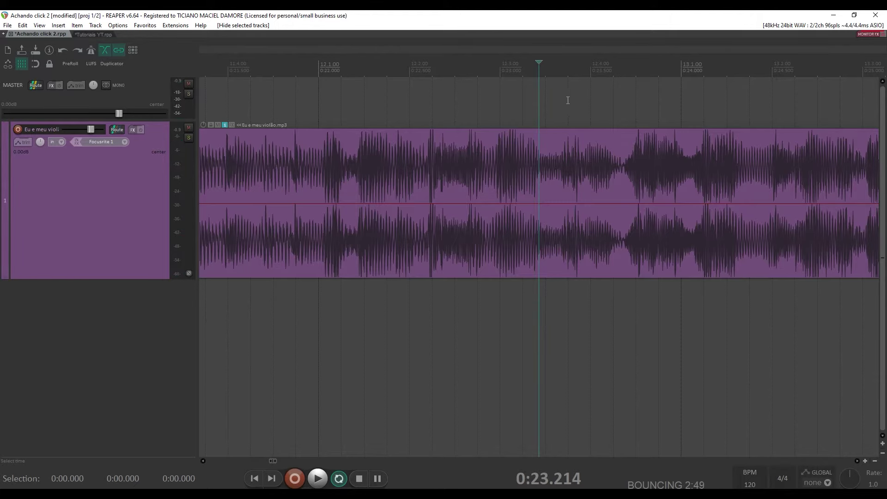
- Make a one-bar time selection from about 0:23.369 to 0:24.860 and check it by looped playback
{"action": "left_click_drag", "start_coordinate": [567, 100], "coordinate": [816, 135]}
{"action": "key", "text": "space"}
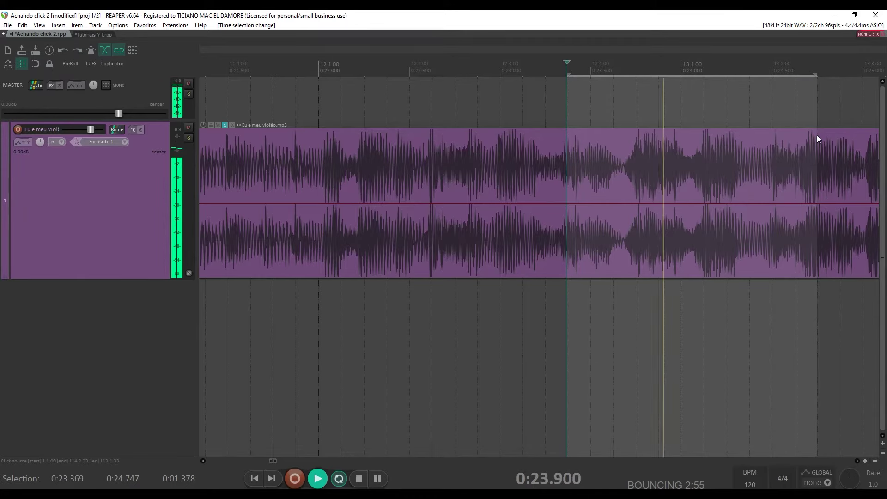
{"action": "key", "text": "space"}
{"action": "left_click_drag", "start_coordinate": [816, 74], "coordinate": [837, 75]}
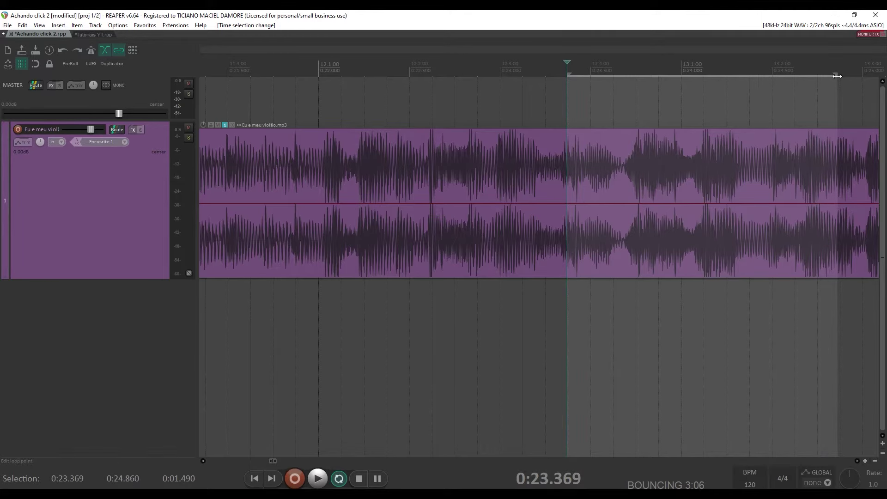
{"action": "key", "text": "space"}
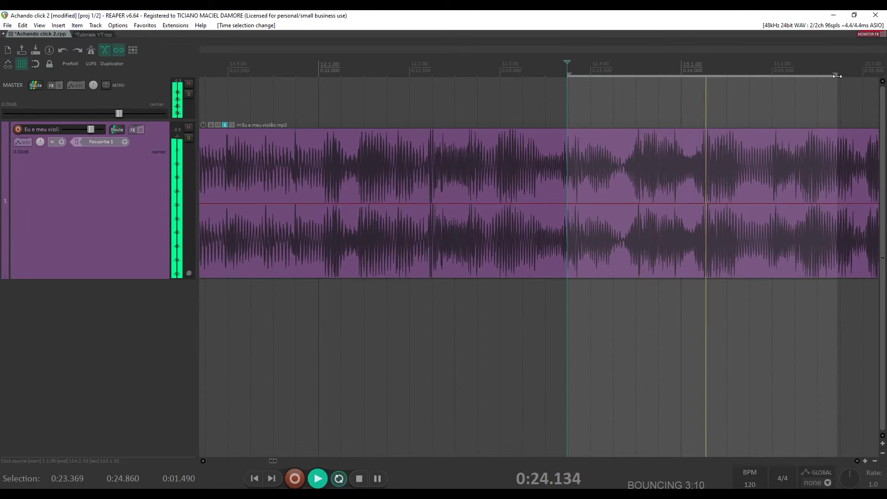
{"action": "key", "text": "space"}
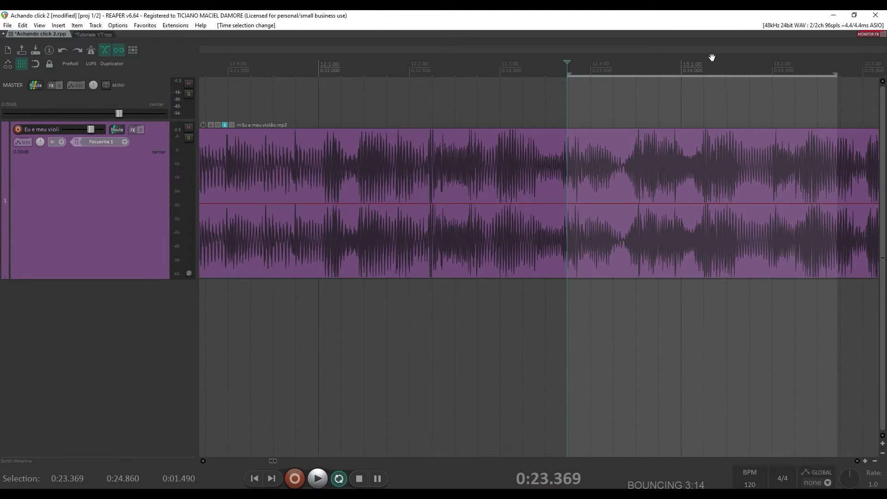
- Set the project tempo from the time selection with tempo detection, and round it to 160 BPM
{"action": "right_click", "coordinate": [649, 66]}
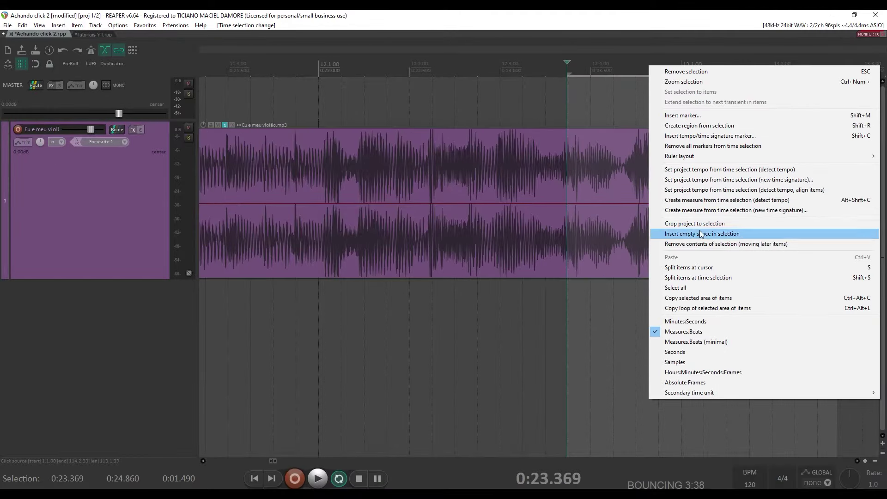
{"action": "left_click", "coordinate": [711, 171]}
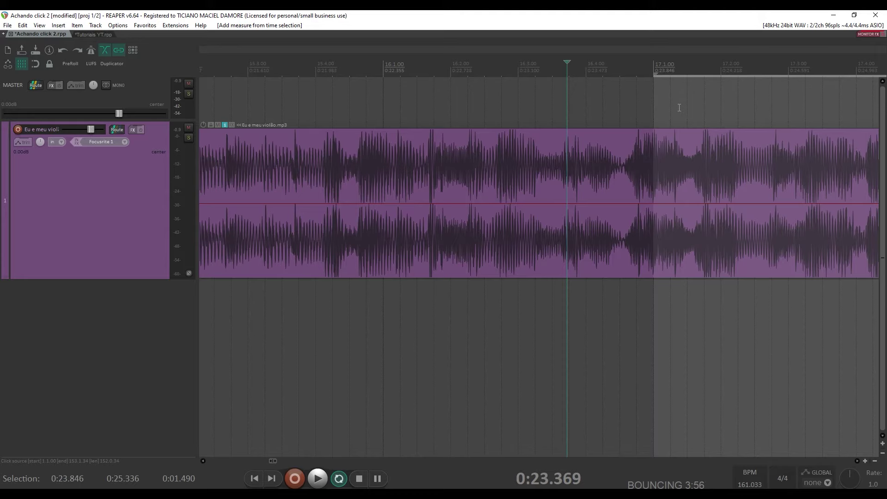
{"action": "double_click", "coordinate": [741, 484]}
{"action": "type", "text": "1"}
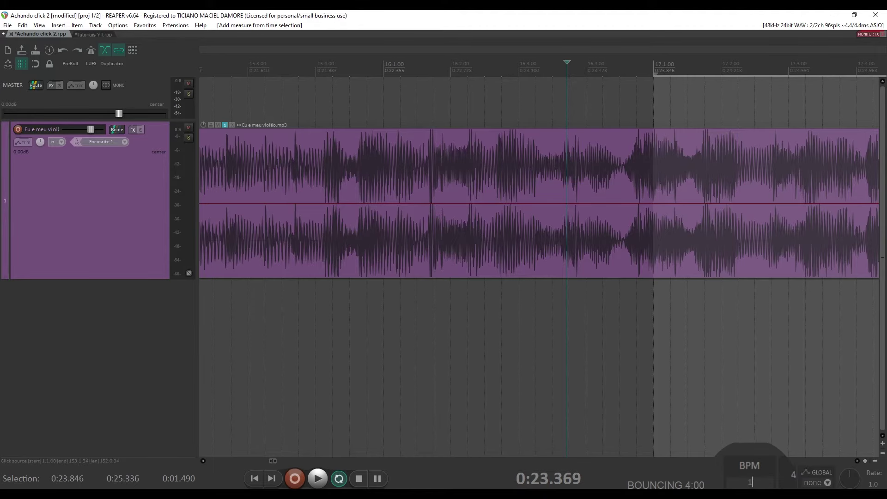
{"action": "type", "text": "60"}
{"action": "key", "text": "Return"}
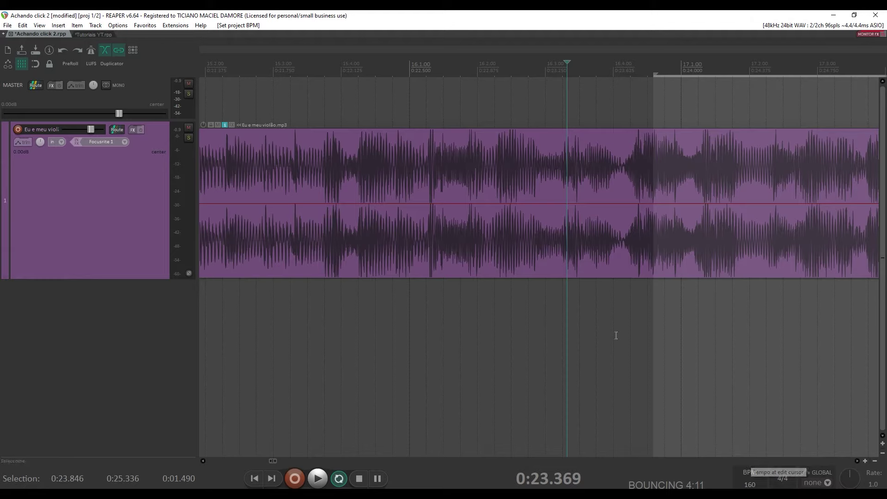
- Turn on the metronome and play the song from the edit cursor with the time selection removed
{"action": "left_click", "coordinate": [91, 51]}
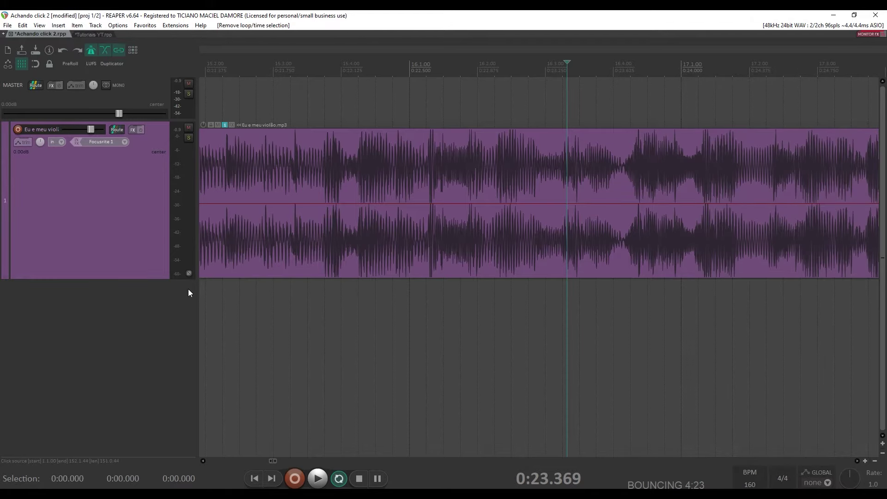
{"action": "key", "text": "space"}
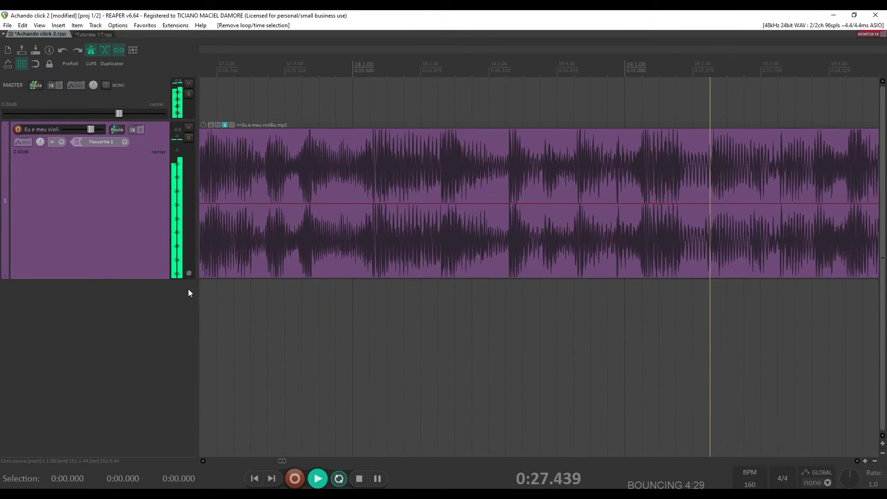
{"action": "key", "text": "space"}
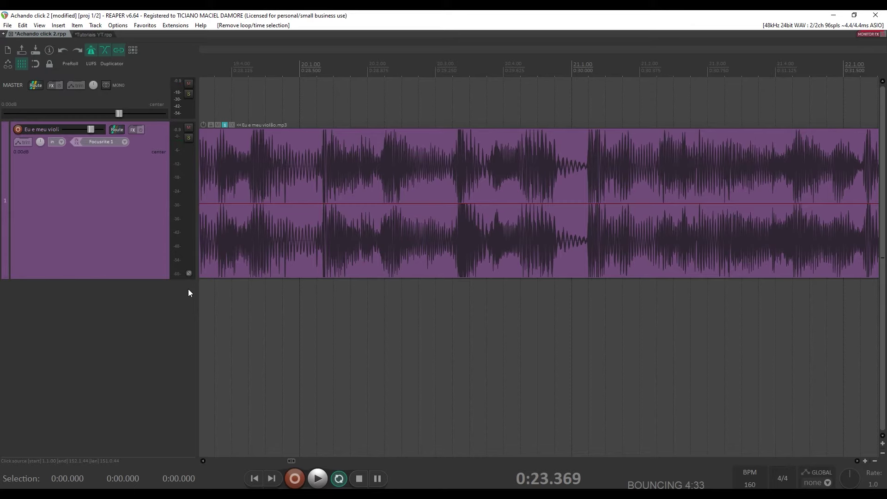
- Return to the project start and play the song's intro from its first strong attack against the click
{"action": "key", "text": "Home"}
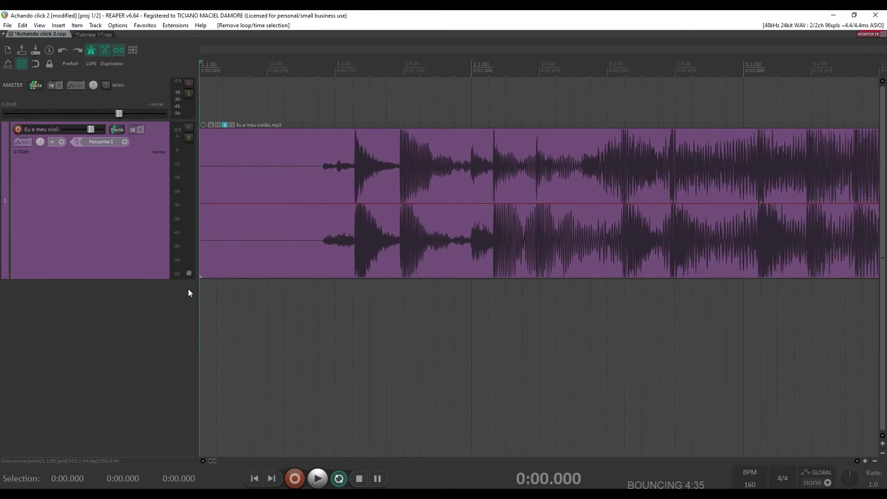
{"action": "key", "text": "minus"}
{"action": "key", "text": "minus"}
{"action": "key", "text": "minus"}
{"action": "key", "text": "minus"}
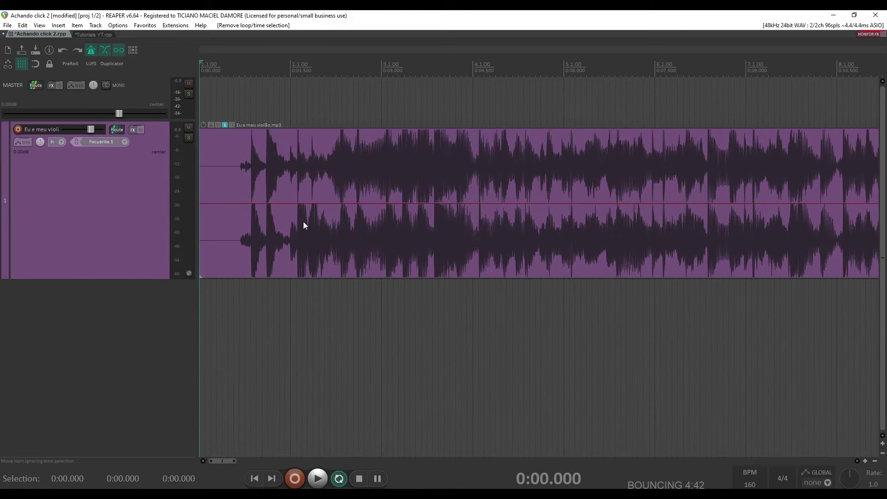
{"action": "left_click", "coordinate": [254, 179]}
{"action": "key", "text": "space"}
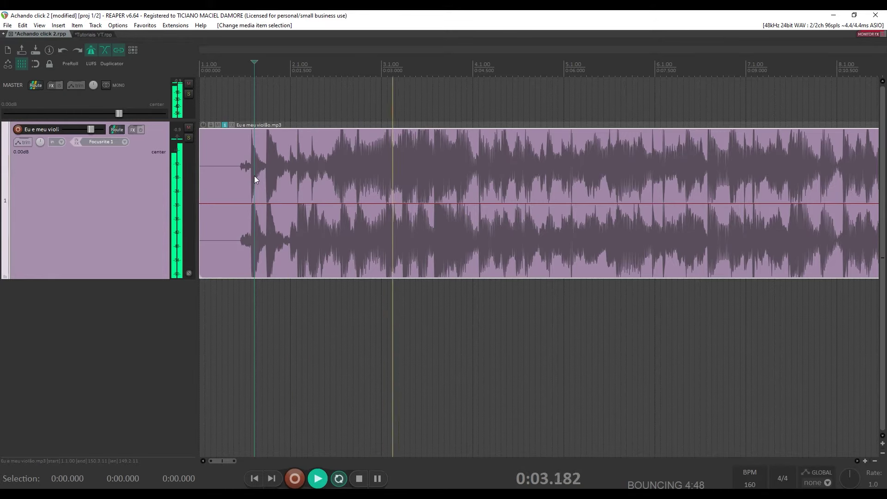
{"action": "key", "text": "space"}
- Split the audio item at the strong attack at about 0:03.867 and delete the part before it
{"action": "left_click", "coordinate": [425, 166]}
{"action": "scroll", "coordinate": [426, 165], "scroll_direction": "up", "scroll_amount": 6}
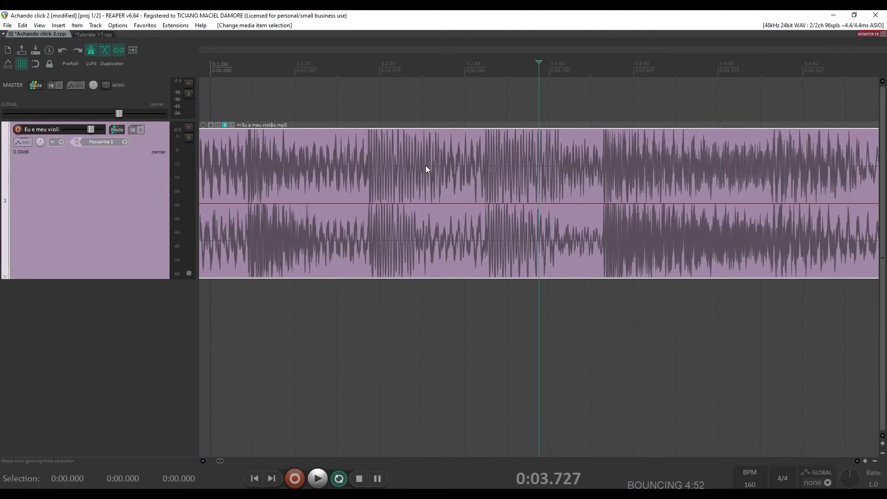
{"action": "key", "text": "space"}
{"action": "key", "text": "space"}
{"action": "left_click", "coordinate": [601, 183]}
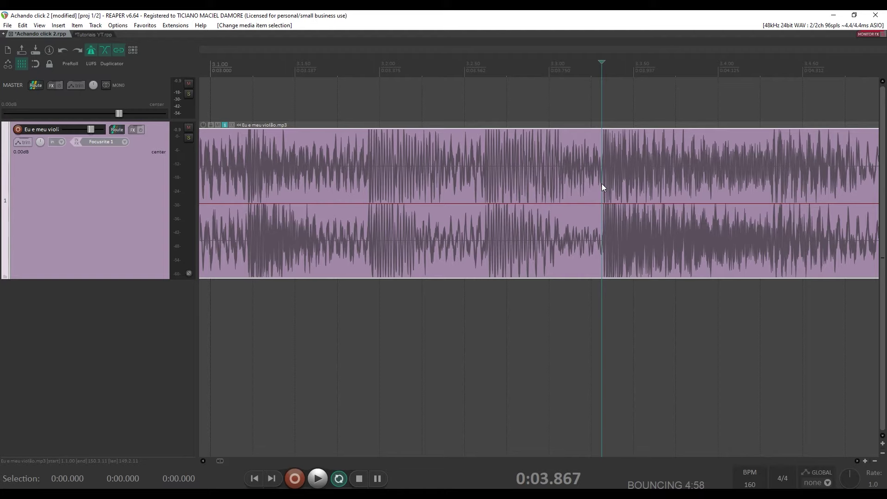
{"action": "key", "text": "s"}
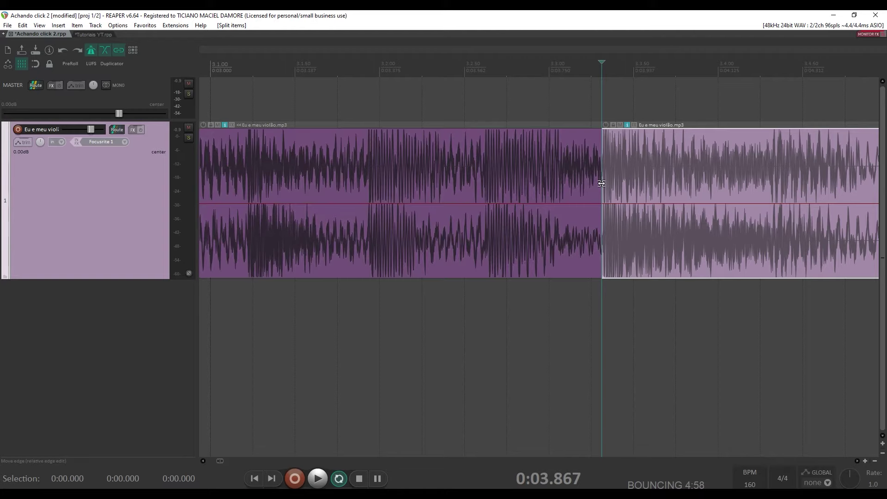
{"action": "left_click", "coordinate": [568, 178]}
{"action": "key", "text": "Delete"}
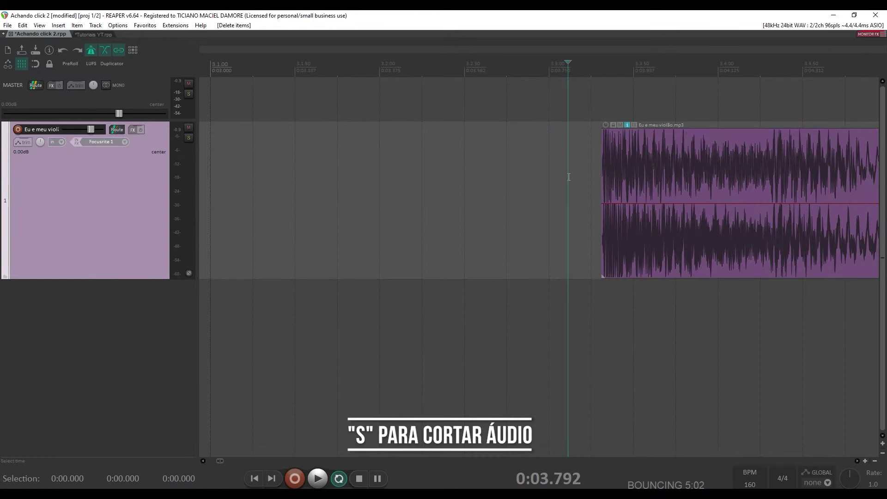
- Enable snapping, move the remaining audio item to the start of measure 4, and play it from just before there
{"action": "scroll", "coordinate": [569, 176], "scroll_direction": "down", "scroll_amount": 10}
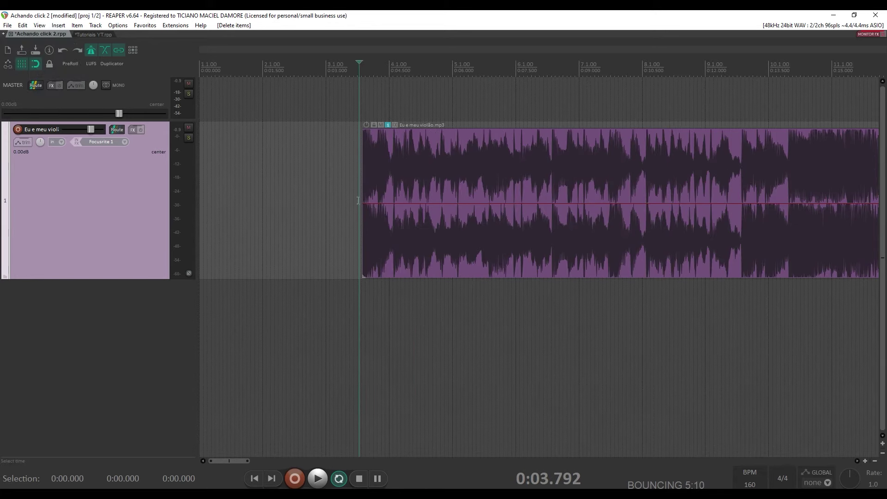
{"action": "left_click_drag", "start_coordinate": [372, 185], "coordinate": [402, 189]}
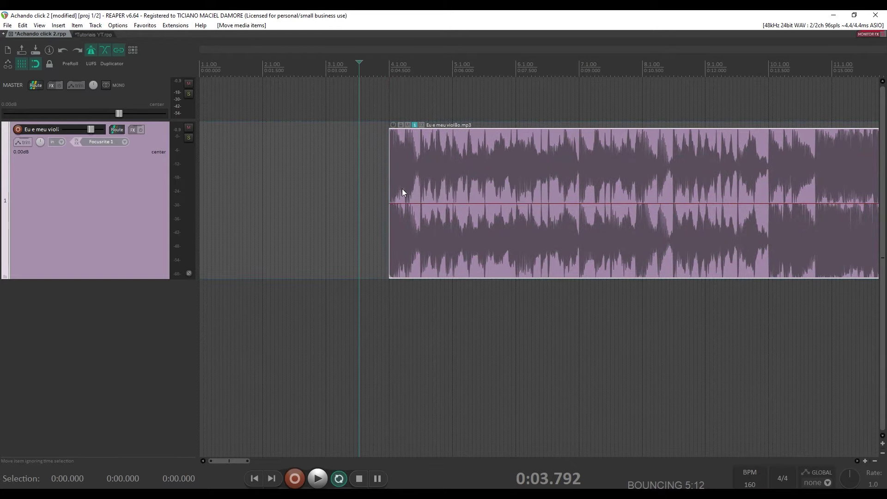
{"action": "left_click", "coordinate": [386, 180]}
{"action": "key", "text": "space"}
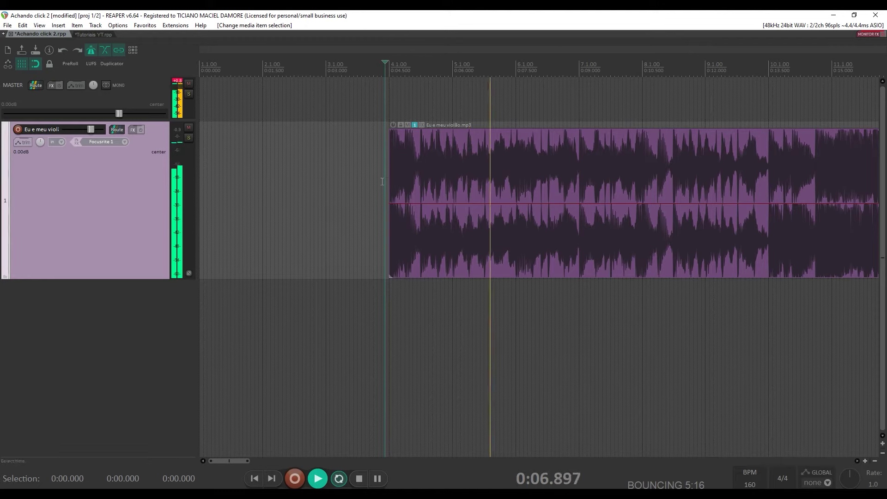
- Lower the track's volume to -6.77 dB and check the song against the click from about 1:09.750
{"action": "left_click_drag", "start_coordinate": [92, 131], "coordinate": [87, 133]}
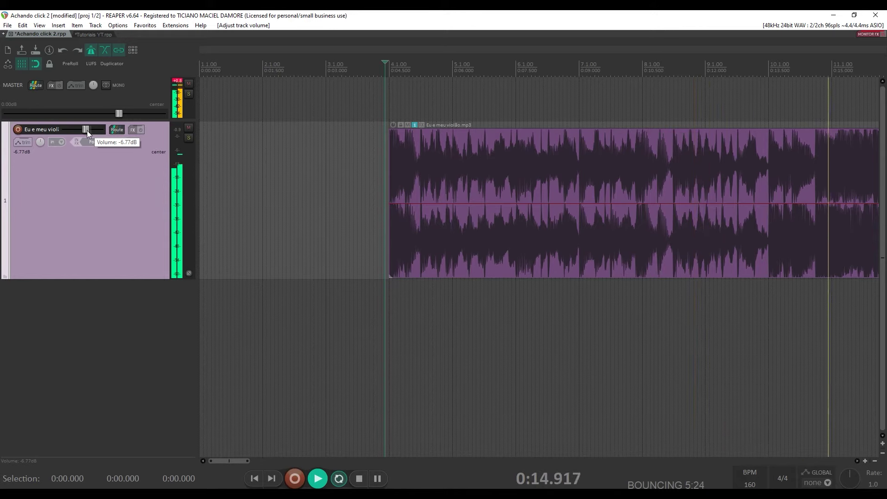
{"action": "key", "text": "minus"}
{"action": "key", "text": "minus"}
{"action": "key", "text": "minus"}
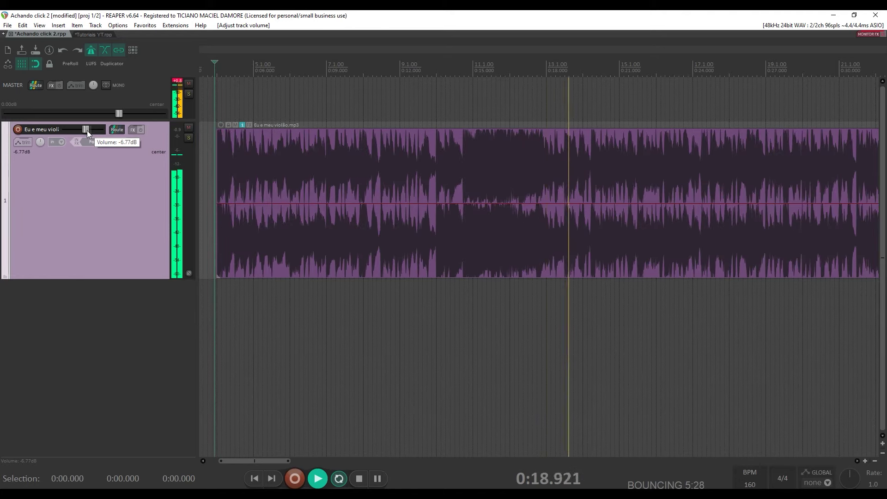
{"action": "key", "text": "minus"}
{"action": "key", "text": "minus"}
{"action": "key", "text": "minus"}
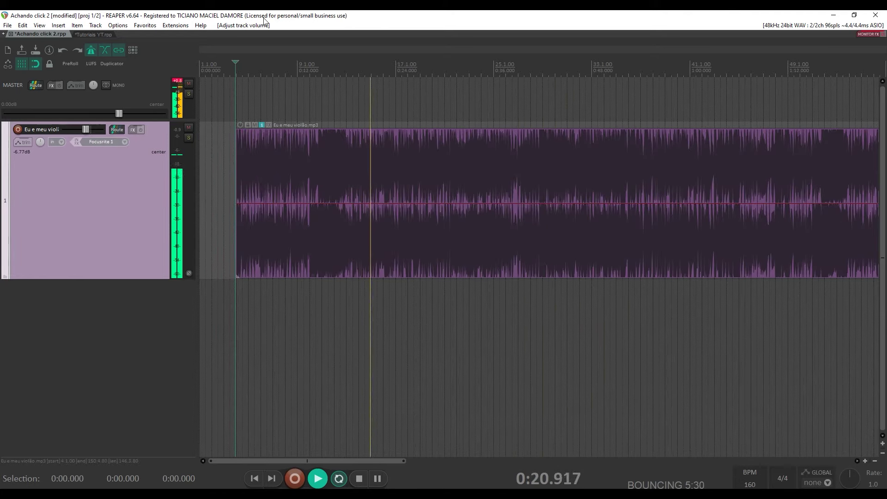
{"action": "left_click", "coordinate": [768, 69]}
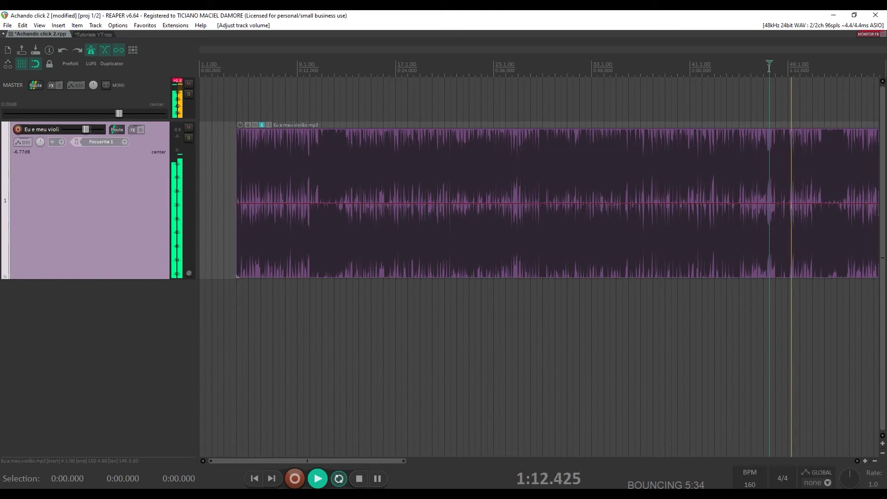
{"action": "key", "text": "space"}
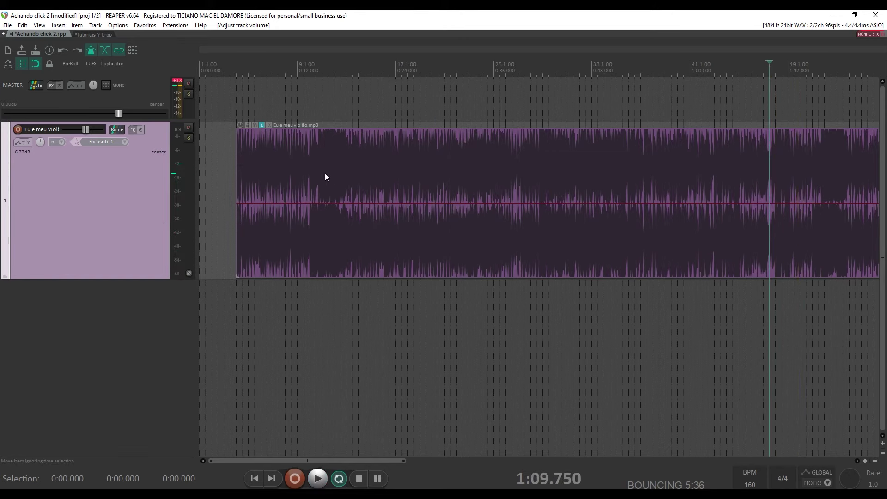
- Extend the audio item's start back to the project start and play the song from the beginning
{"action": "left_click_drag", "start_coordinate": [239, 186], "coordinate": [201, 181]}
{"action": "key", "text": "Home"}
{"action": "key", "text": "space"}
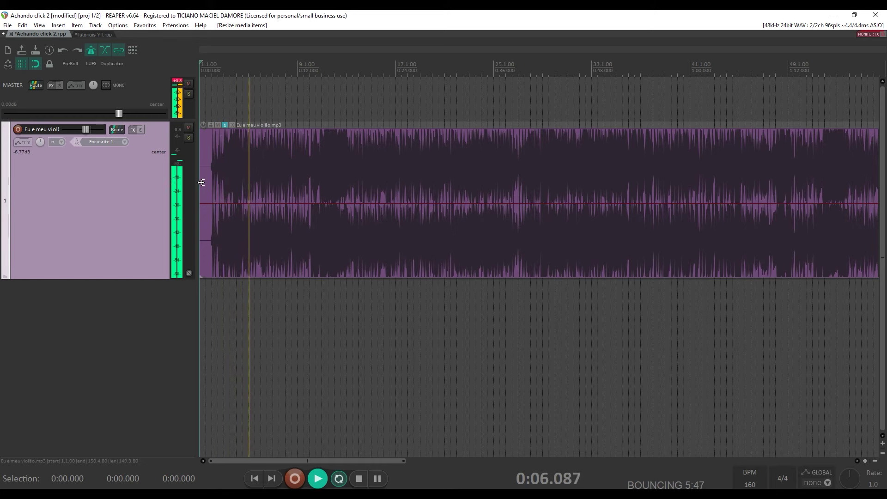
{"action": "key", "text": "space"}
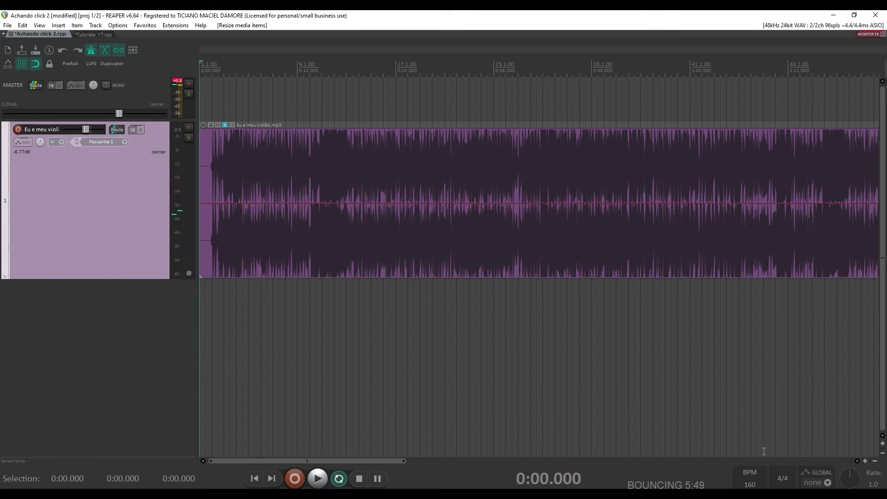